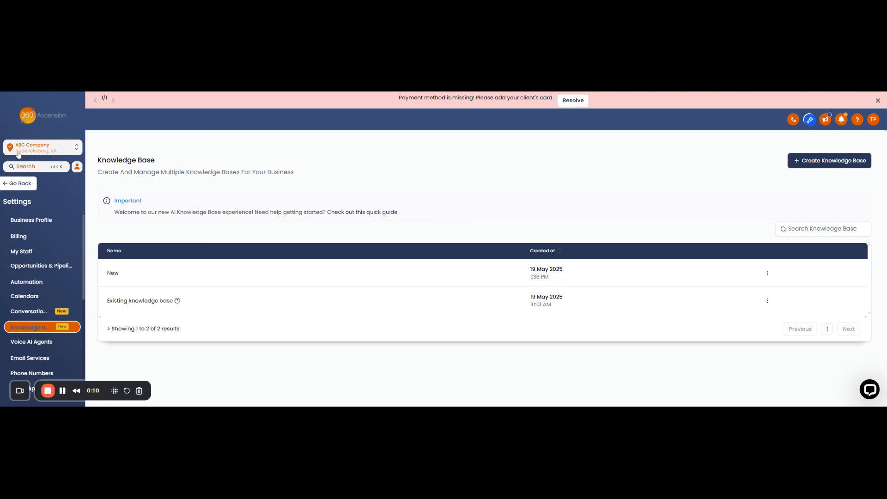
# Return to the main dashboard and open the Knowledge Base page in the account settings
pyautogui.click(19, 185)
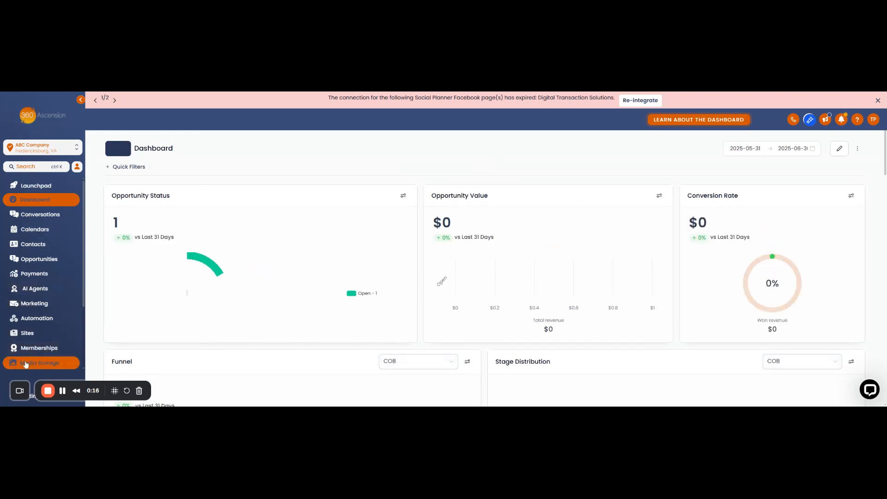
pyautogui.scroll(-3, 32, 346)
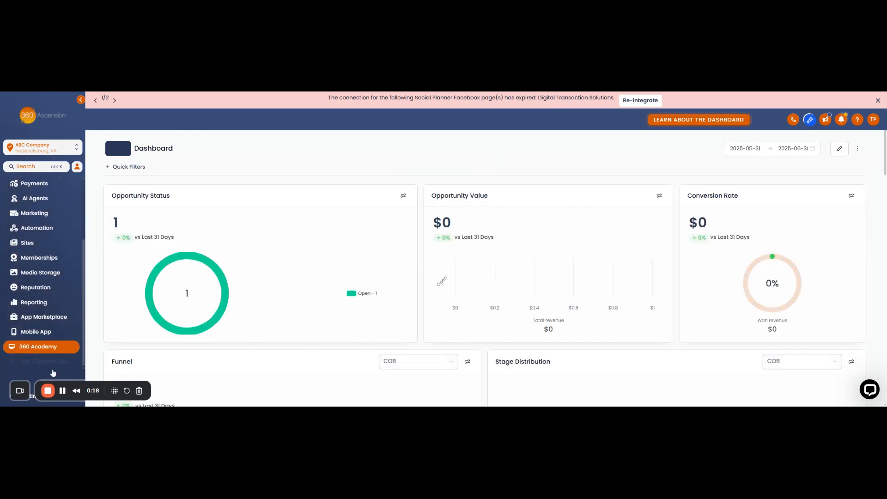
pyautogui.moveTo(82, 393); pyautogui.dragTo(163, 393)
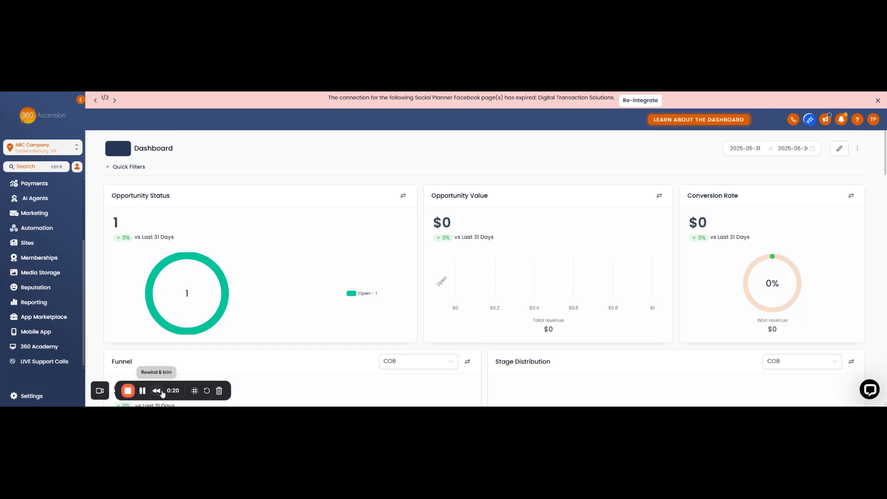
pyautogui.click(26, 397)
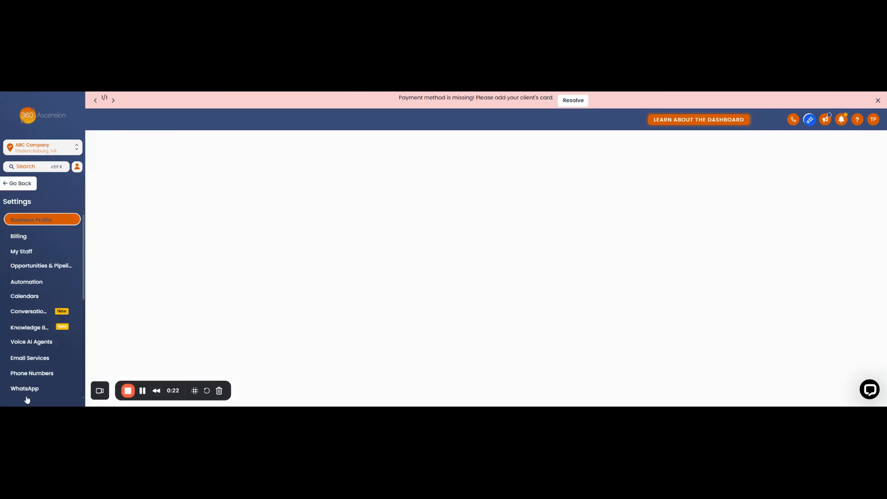
pyautogui.click(26, 332)
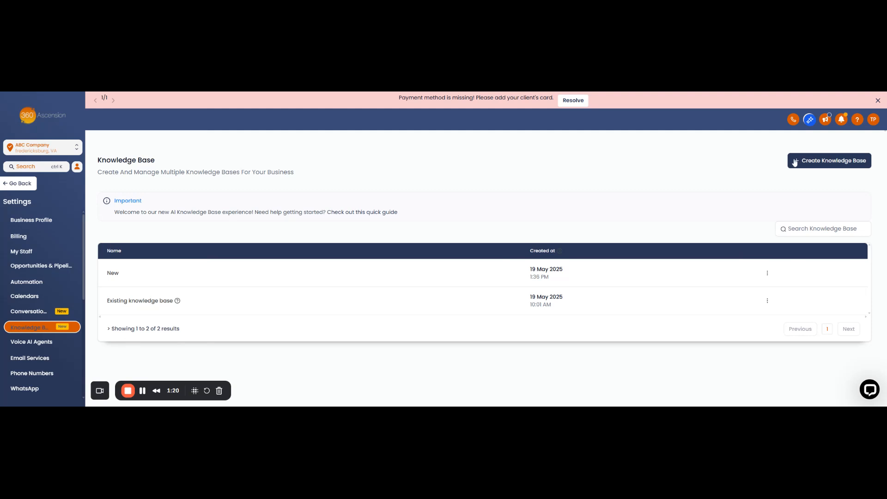
# Create a knowledge base named "General Company Info" with the description "General company info"
pyautogui.click(810, 164)
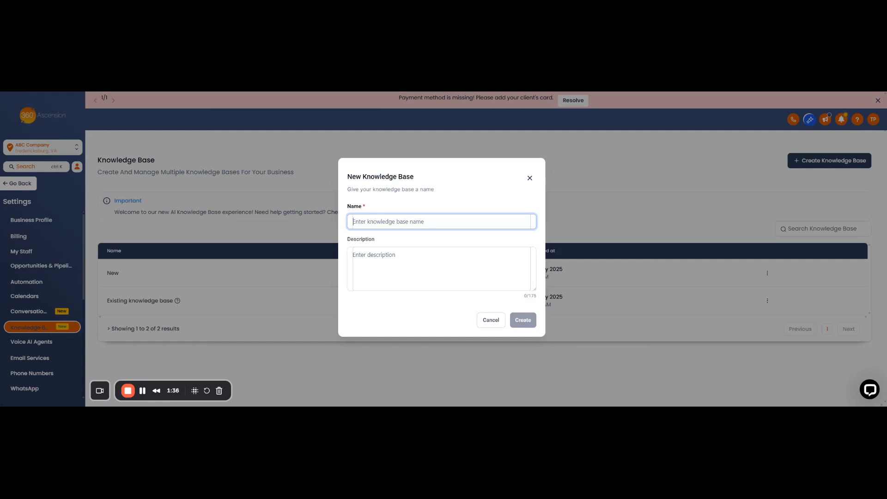
pyautogui.write('General')
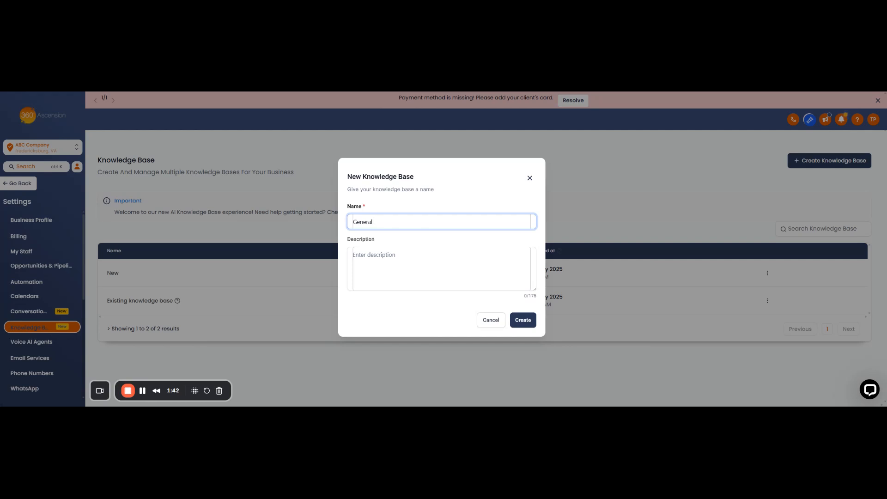
pyautogui.write(' Company Infor')
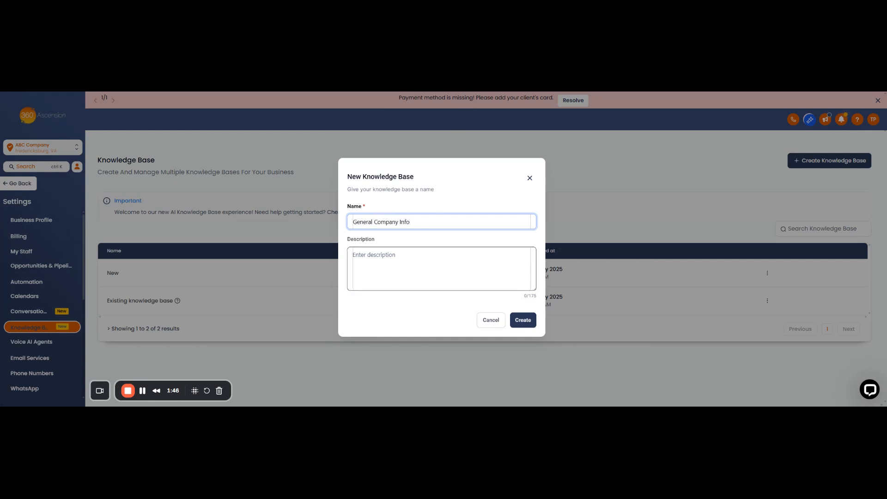
pyautogui.press('Tab')
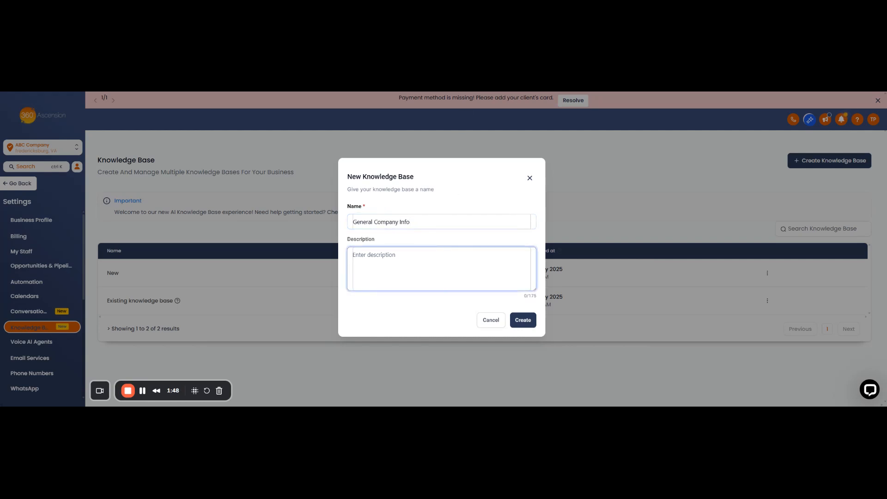
pyautogui.write('General company info')
pyautogui.click(532, 318)
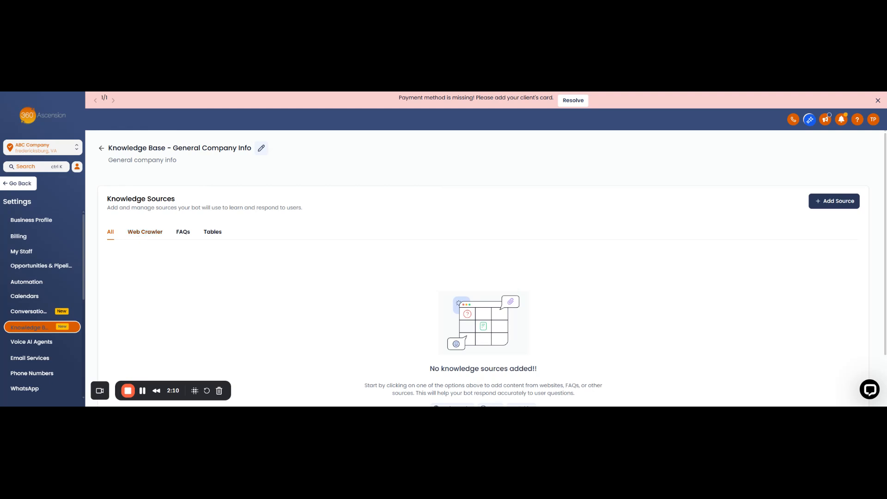
# Begin a new Web Crawler source for the knowledge base and review its URL scope options, keeping Exact URL
pyautogui.moveTo(129, 390); pyautogui.dragTo(48, 391)
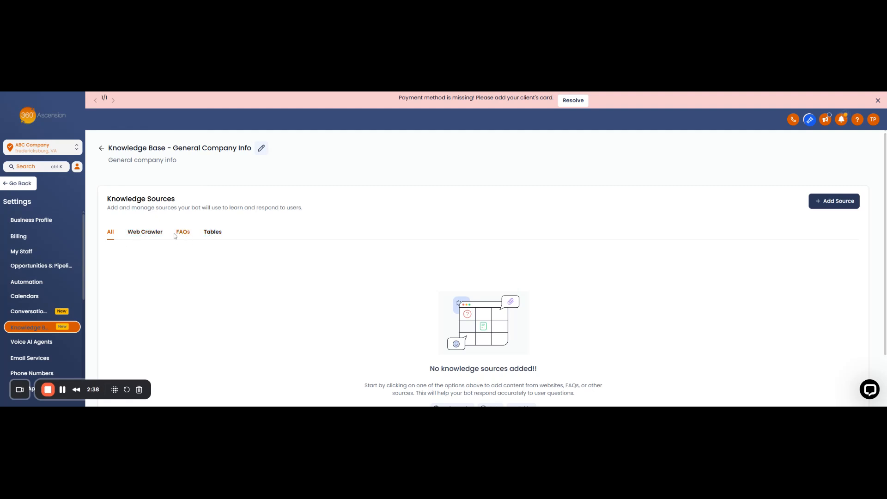
pyautogui.click(151, 234)
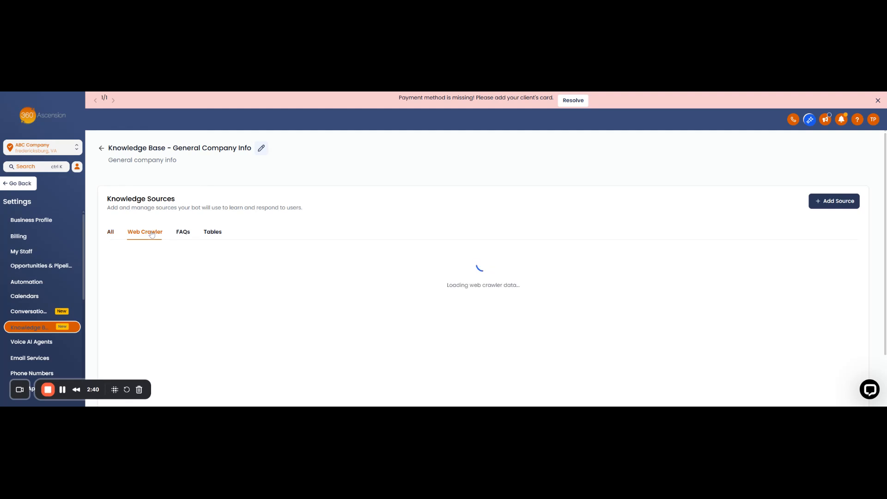
pyautogui.click(822, 204)
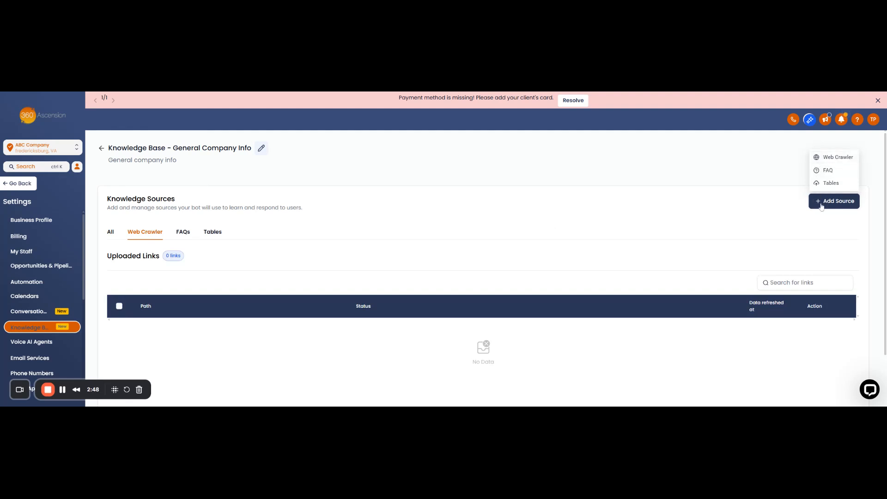
pyautogui.click(828, 158)
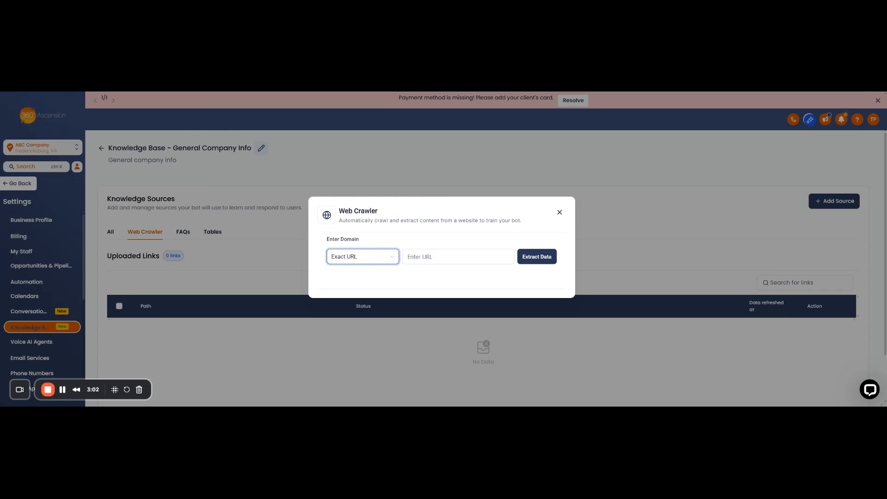
pyautogui.click(379, 259)
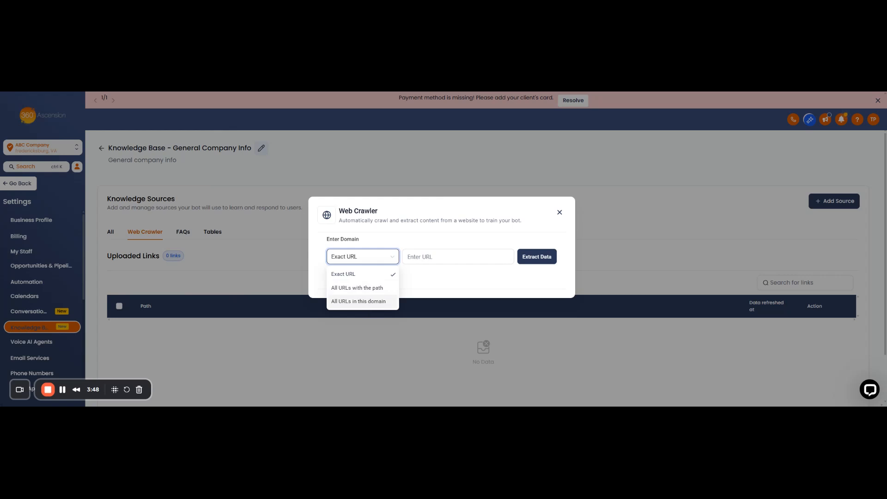
pyautogui.click(384, 258)
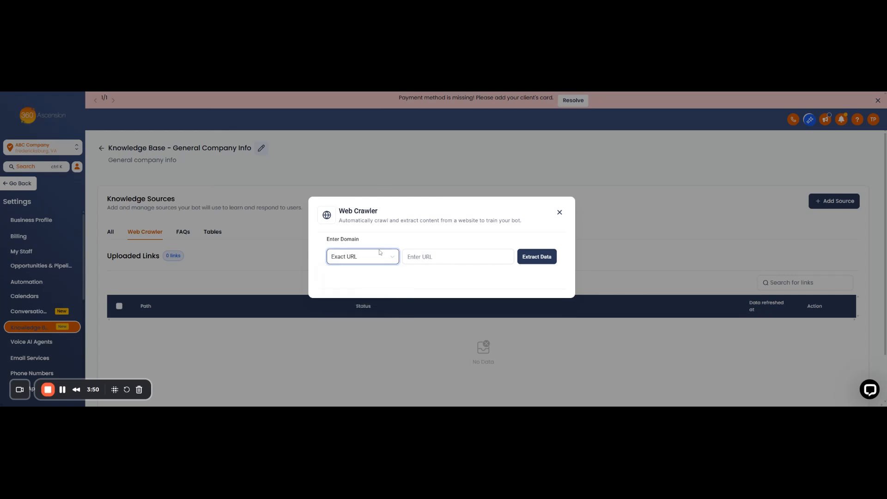
pyautogui.click(384, 259)
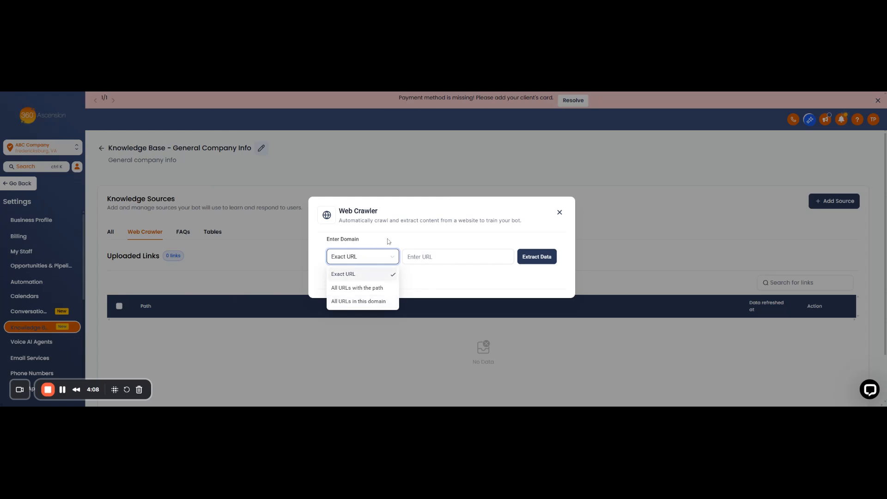
pyautogui.click(364, 257)
pyautogui.click(408, 257)
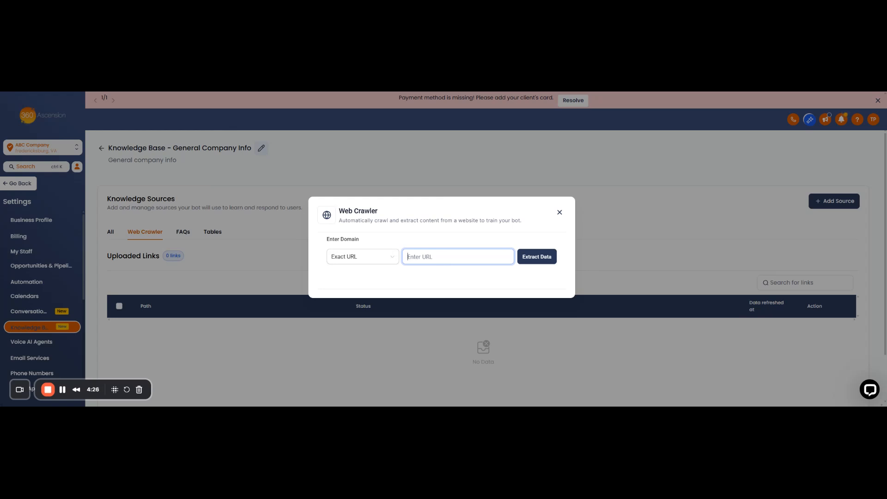
pyautogui.write('www.facebook.com')
pyautogui.click(536, 259)
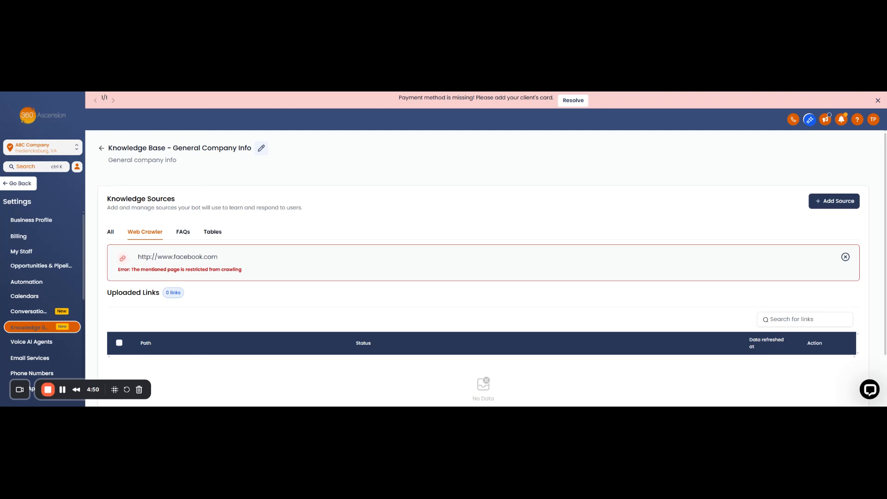
# Add another Web Crawler source and extract data from the exact URL burgerking.com
pyautogui.click(818, 204)
pyautogui.click(827, 157)
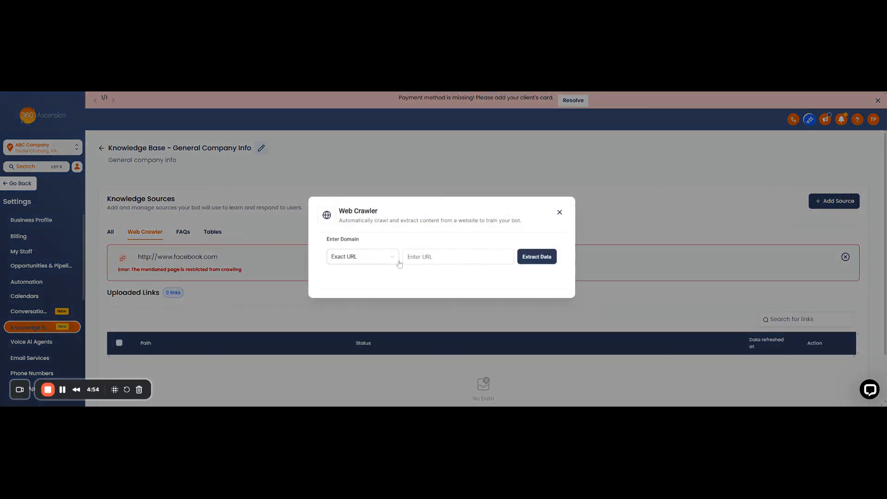
pyautogui.click(408, 257)
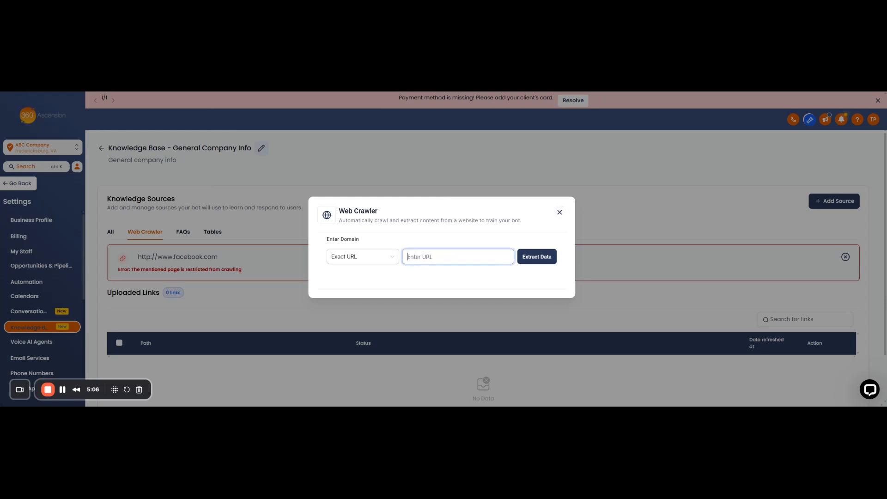
pyautogui.write('burgerking.com')
pyautogui.click(545, 257)
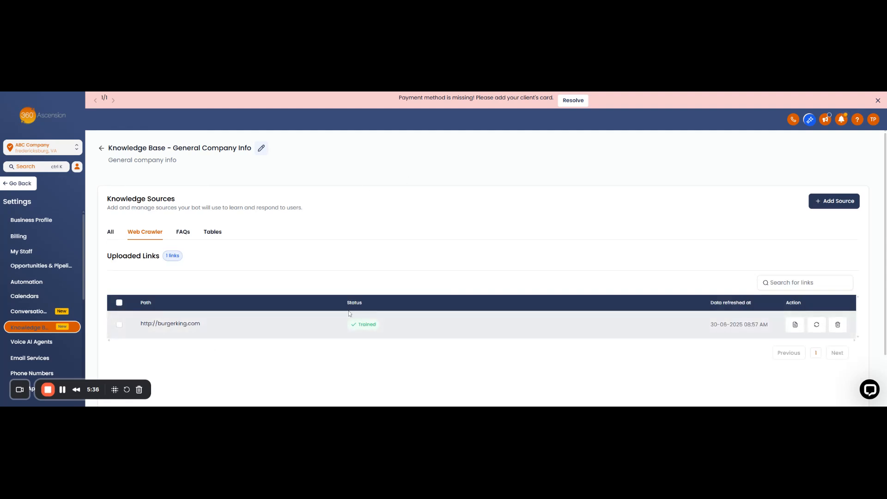
# Remove the last sentence, starting "By accessing or continuing to use our site", from the data scraped from burgerking.com and save the edit
pyautogui.scroll(-1, 598, 326)
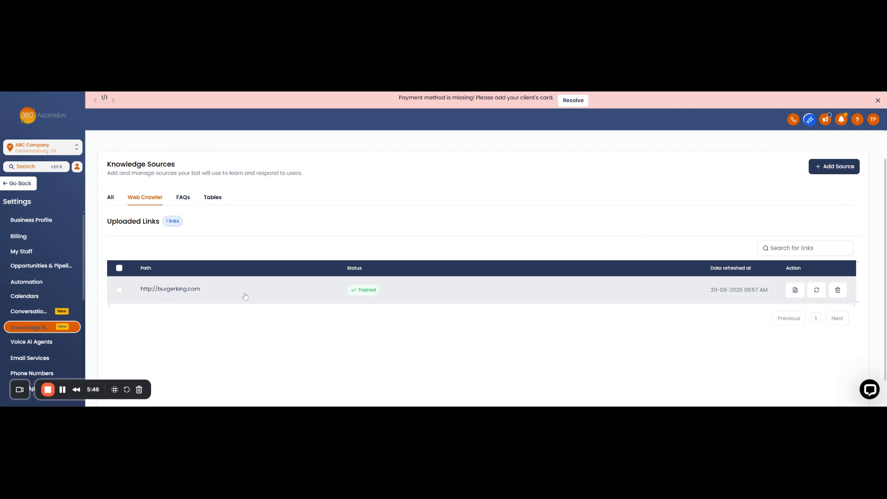
pyautogui.click(795, 291)
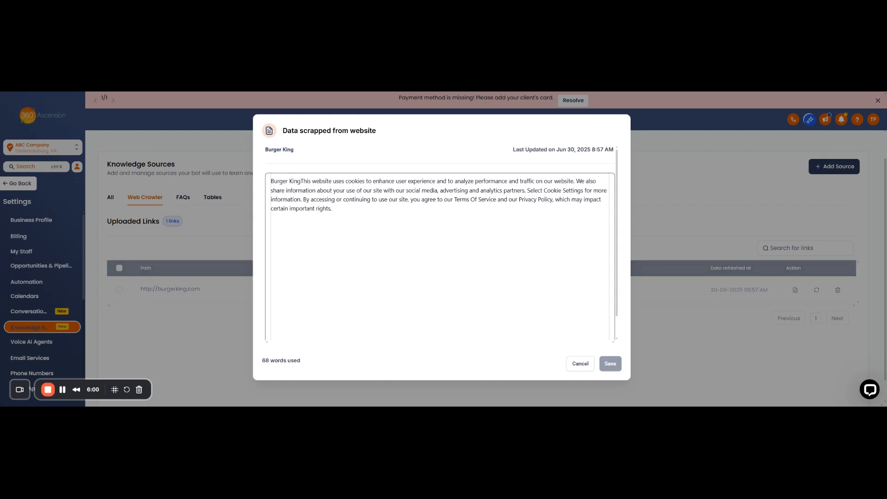
pyautogui.scroll(-1, 441, 245)
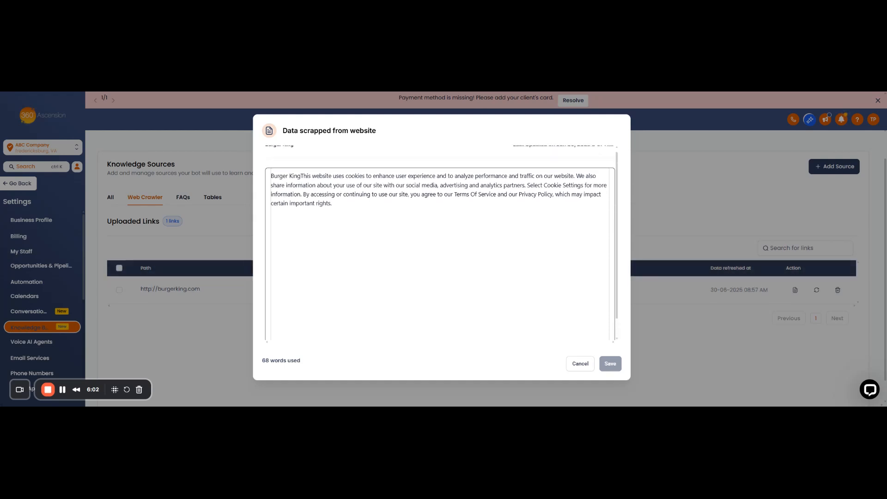
pyautogui.scroll(1, 441, 245)
pyautogui.click(331, 208)
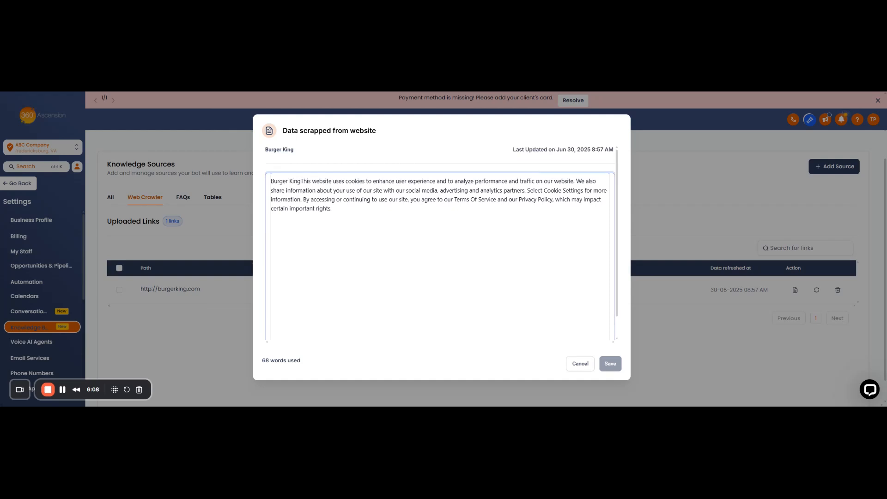
pyautogui.moveTo(332, 208); pyautogui.dragTo(303, 199)
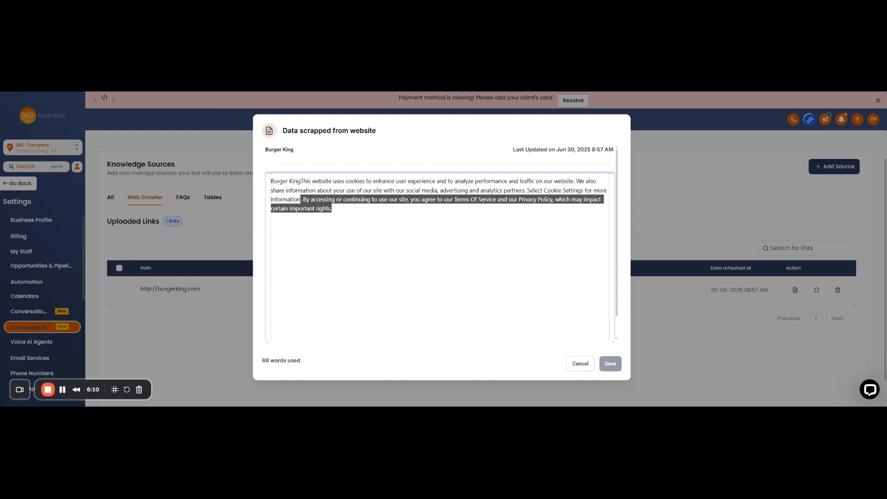
pyautogui.press('BackSpace')
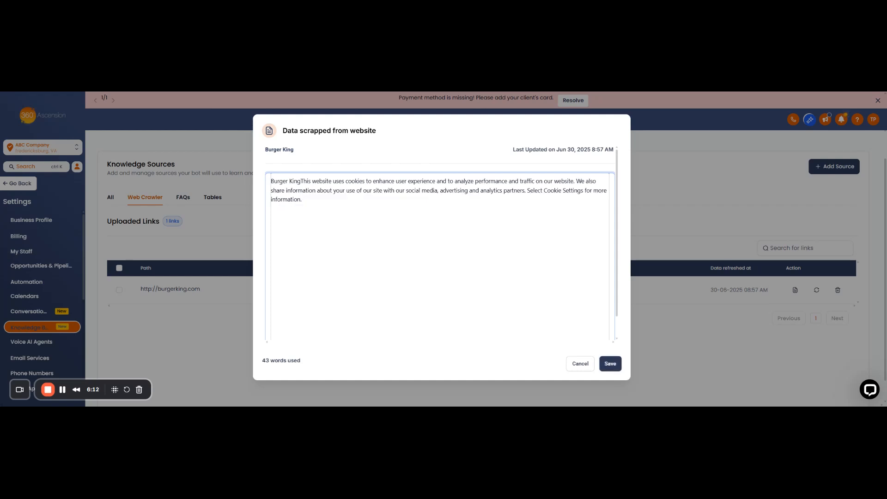
pyautogui.scroll(-1, 439, 245)
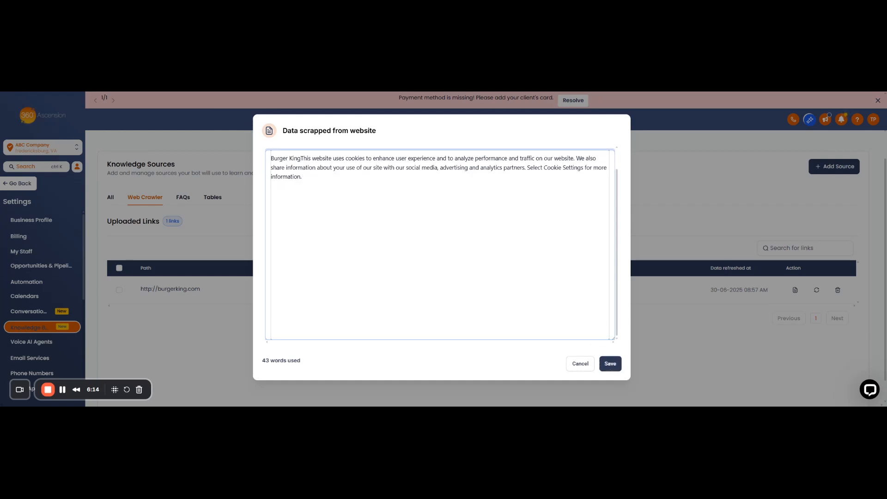
pyautogui.scroll(1, 439, 245)
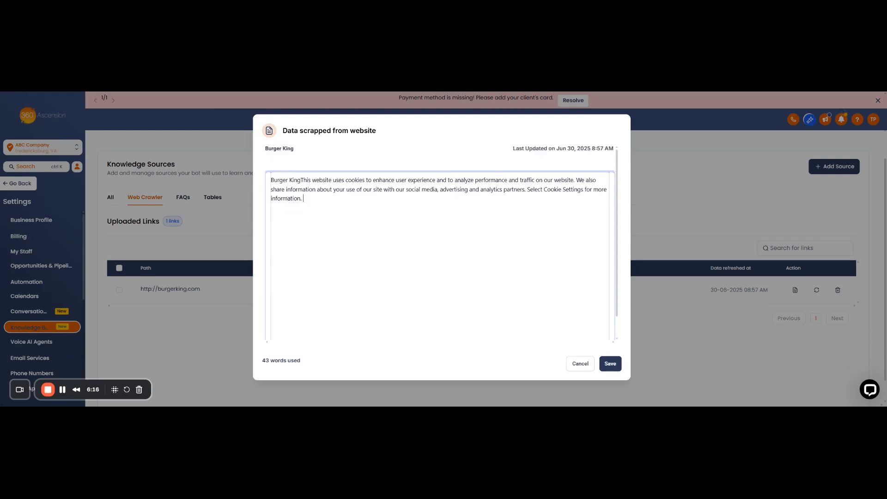
pyautogui.click(609, 363)
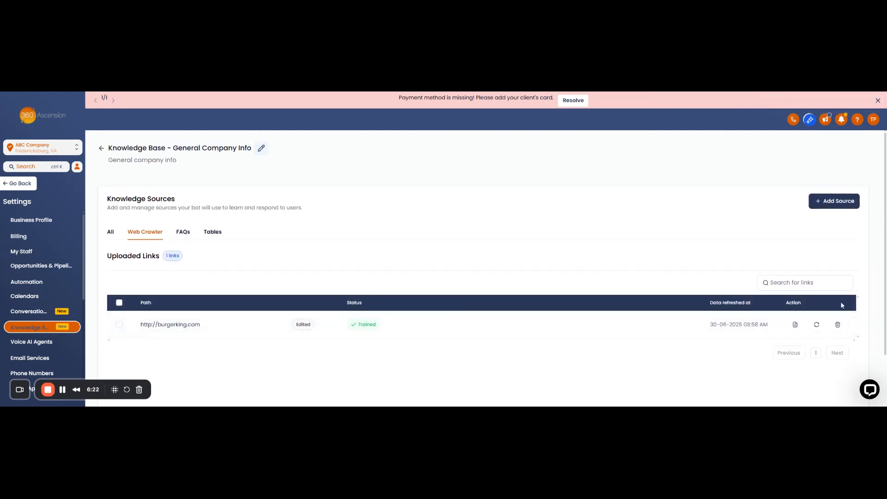
# Delete the burgerking.com link from the knowledge base's uploaded web crawler links
pyautogui.scroll(-3, 841, 303)
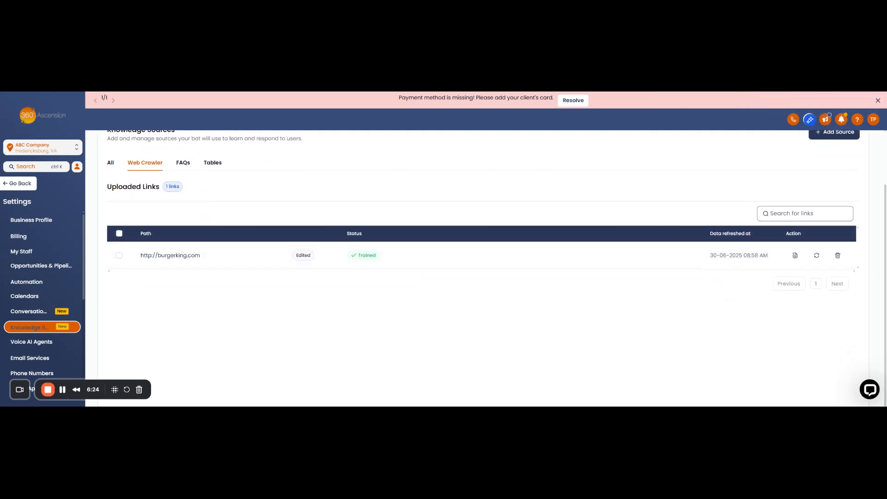
pyautogui.scroll(3, 804, 213)
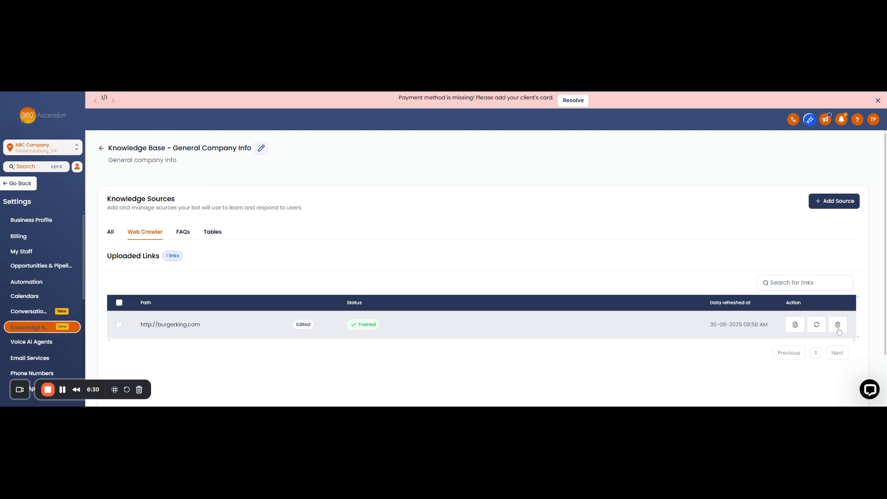
pyautogui.click(817, 326)
pyautogui.click(838, 326)
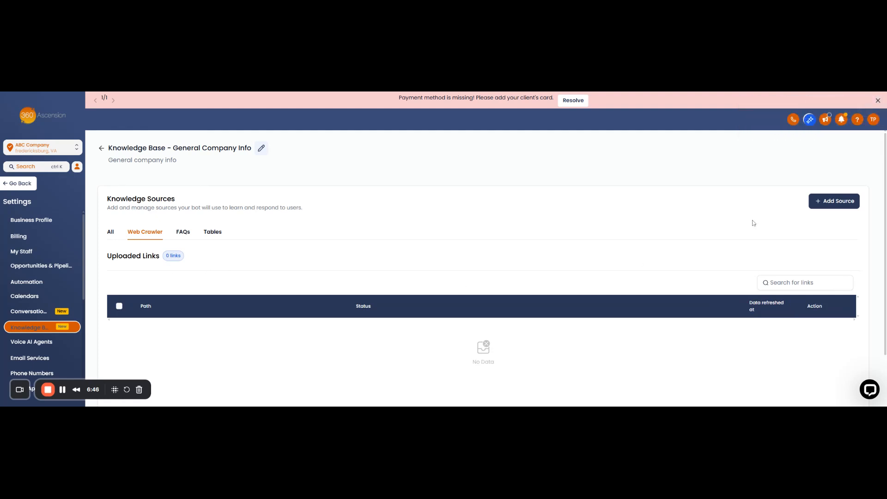
# Add a Web Crawler source that extracts data from the exact URL 360ascension.com, and delete the burgerking.com link
pyautogui.click(813, 210)
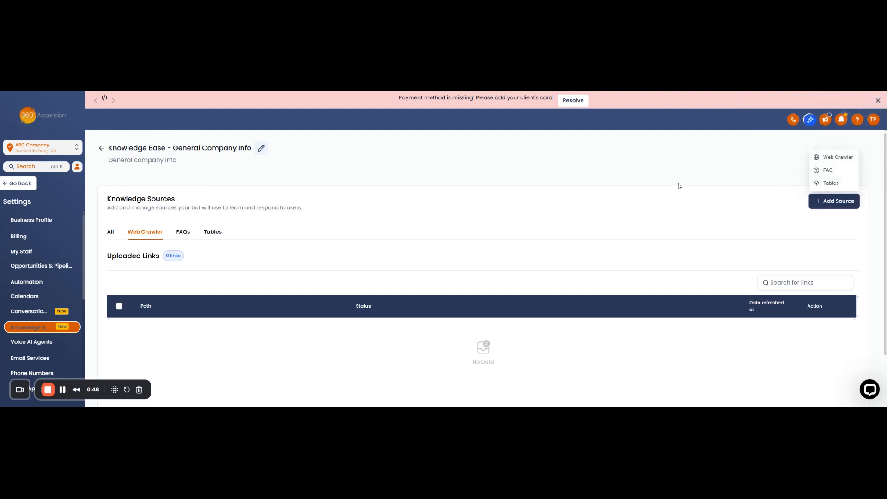
pyautogui.click(827, 162)
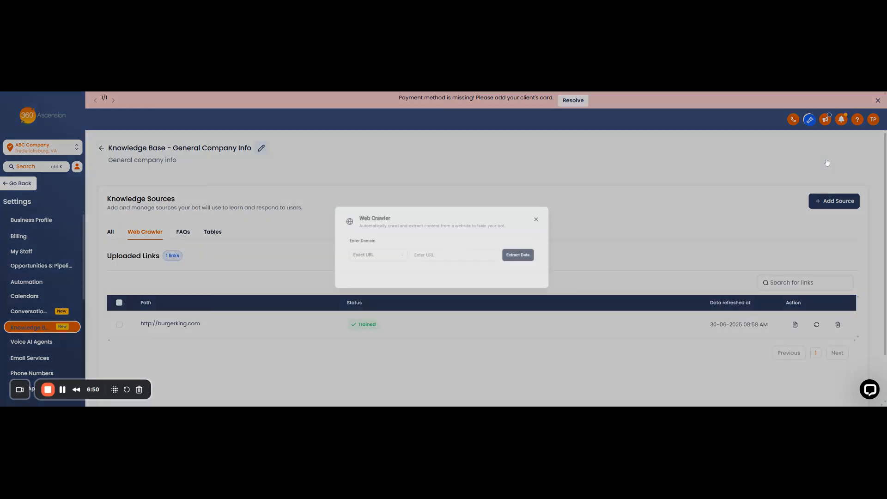
pyautogui.click(404, 259)
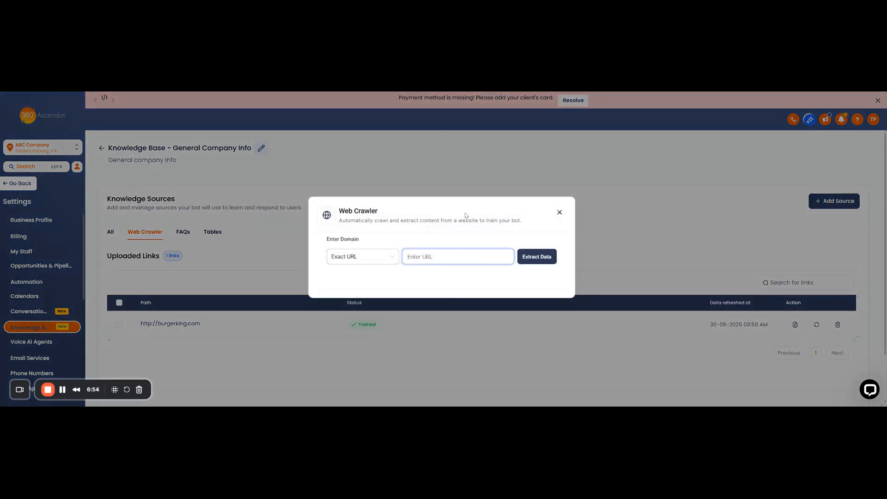
pyautogui.write('360ascension.com')
pyautogui.click(540, 257)
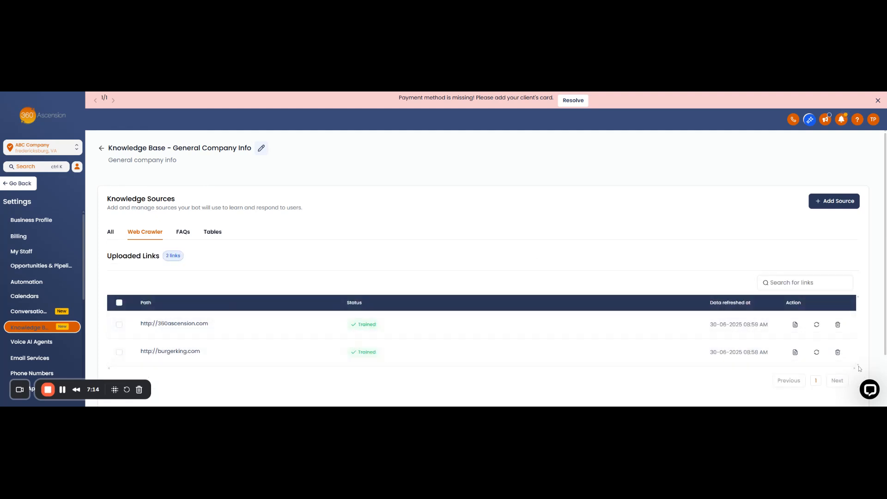
pyautogui.click(837, 352)
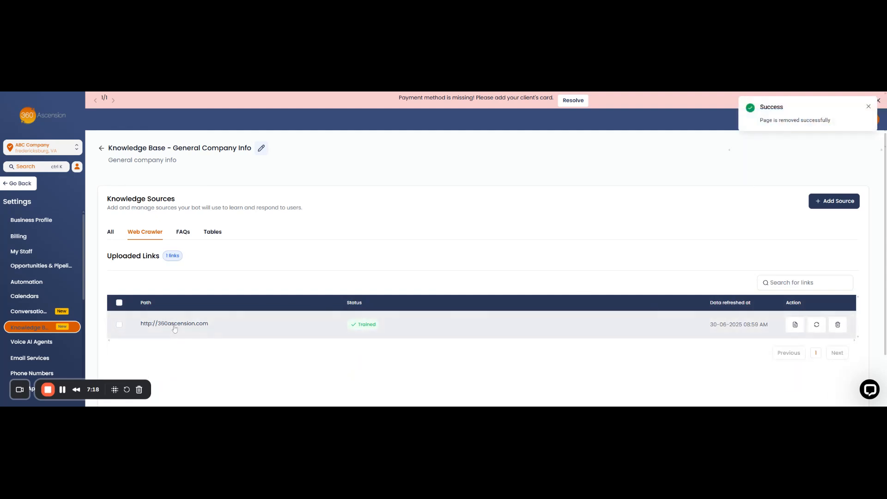
# Open the data scraped from 360ascension.com, read through the extracted text, and close it without saving
pyautogui.click(795, 325)
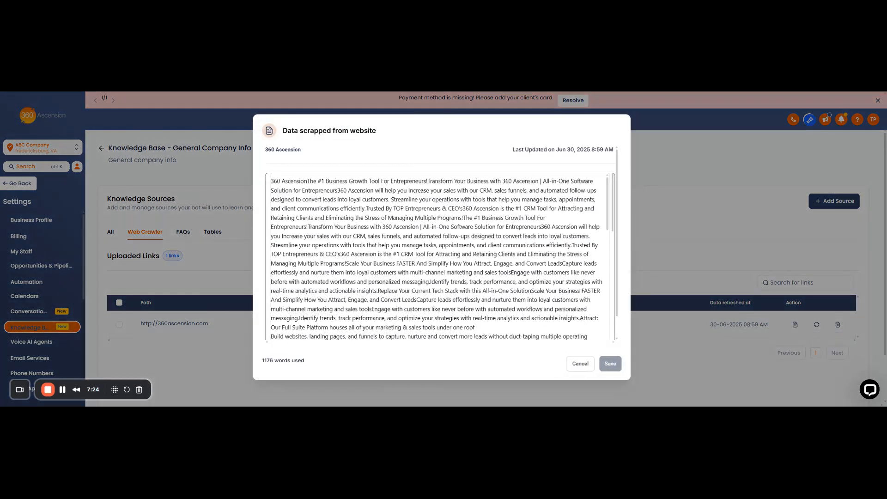
pyautogui.scroll(-5, 437, 257)
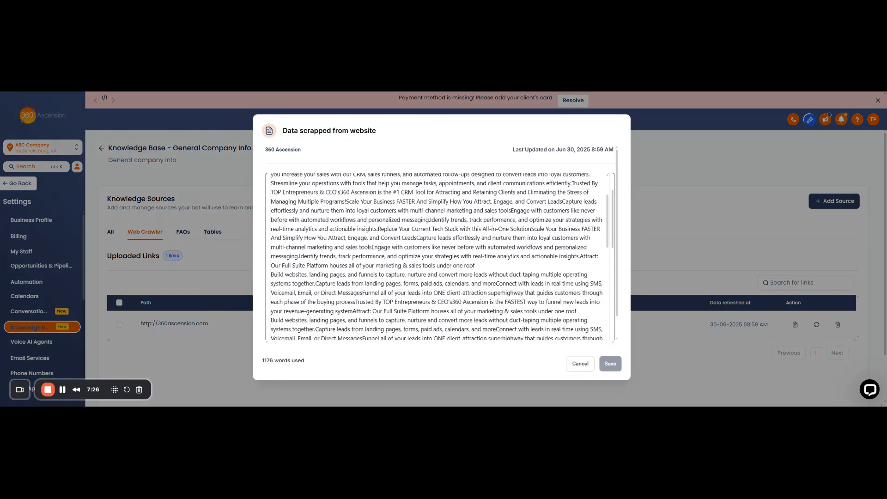
pyautogui.scroll(-6, 436, 257)
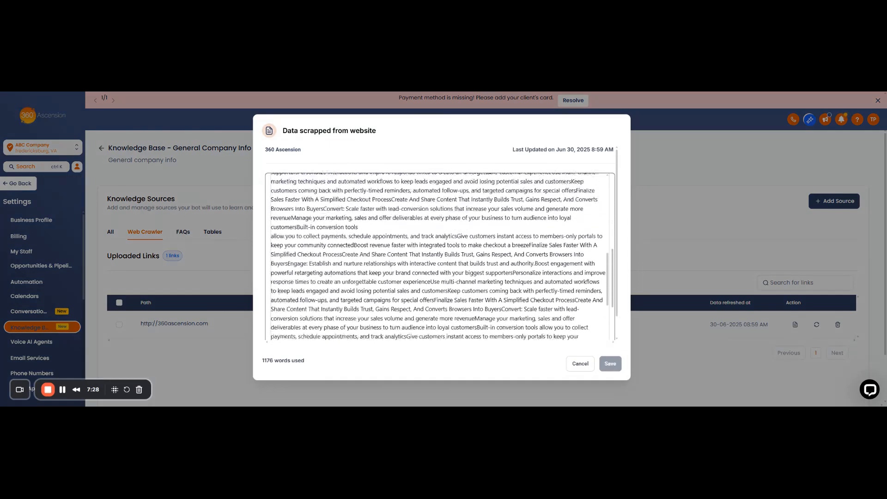
pyautogui.scroll(-3, 436, 256)
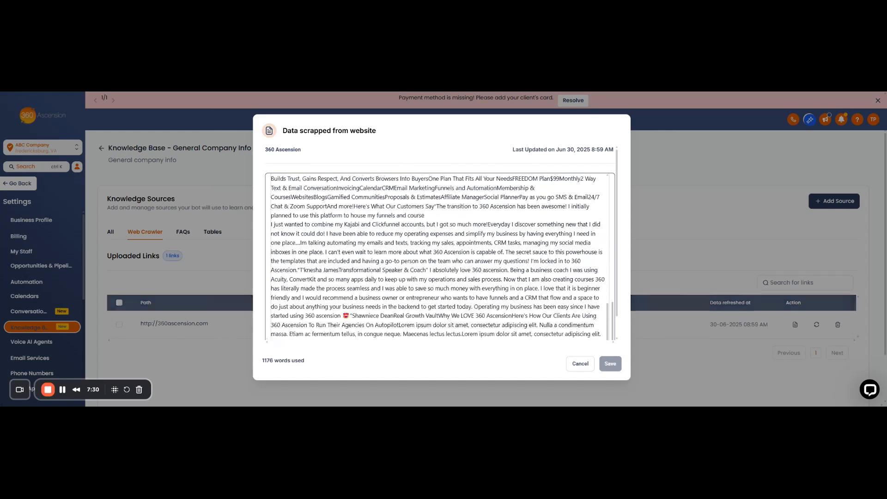
pyautogui.scroll(8, 436, 256)
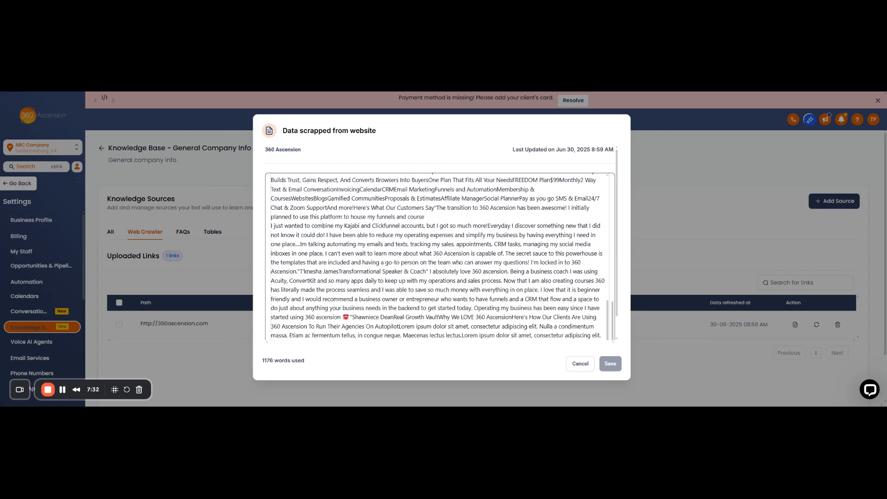
pyautogui.scroll(10, 437, 257)
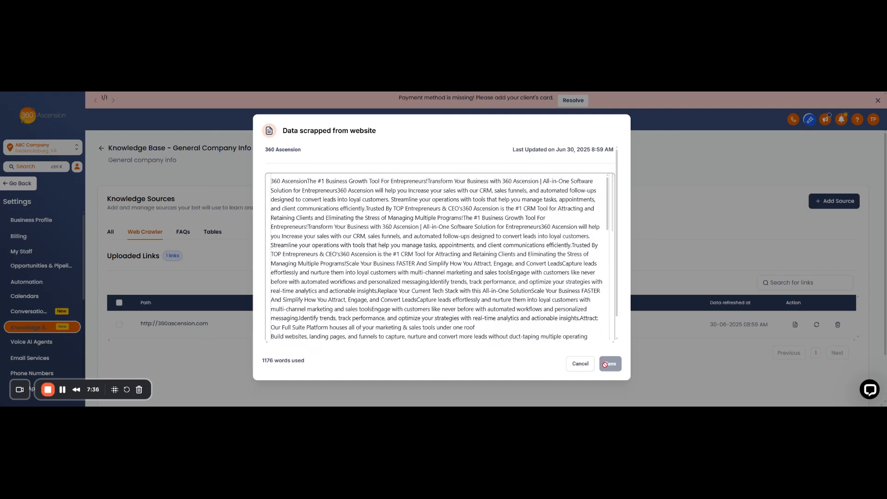
pyautogui.scroll(-3, 437, 257)
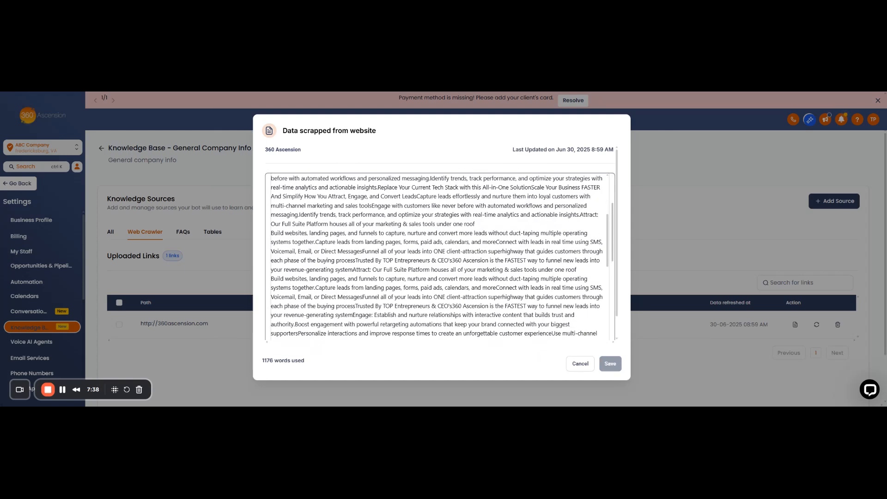
pyautogui.scroll(2, 555, 296)
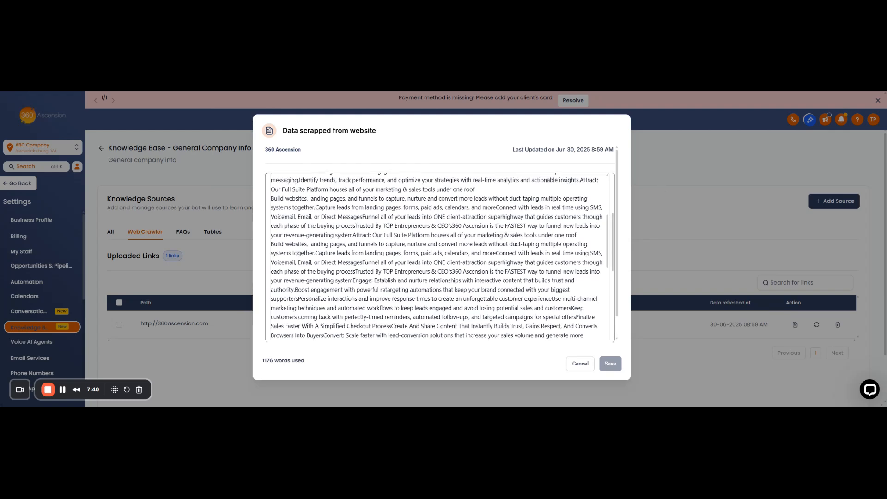
pyautogui.click(580, 365)
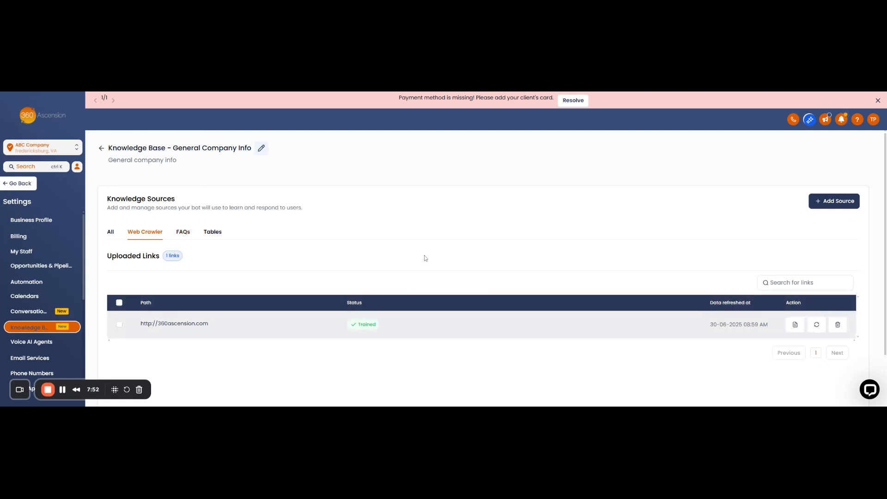
# Open a new FAQ entry for the General Company Info knowledge base
pyautogui.click(180, 237)
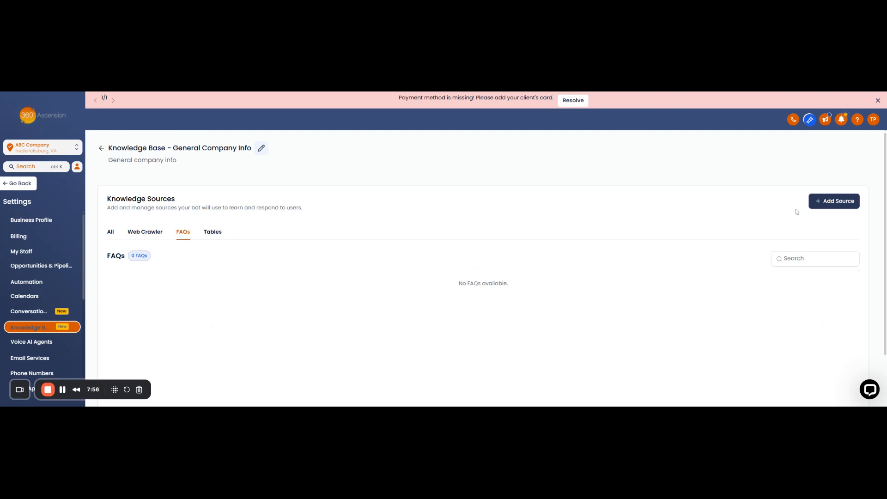
pyautogui.click(826, 205)
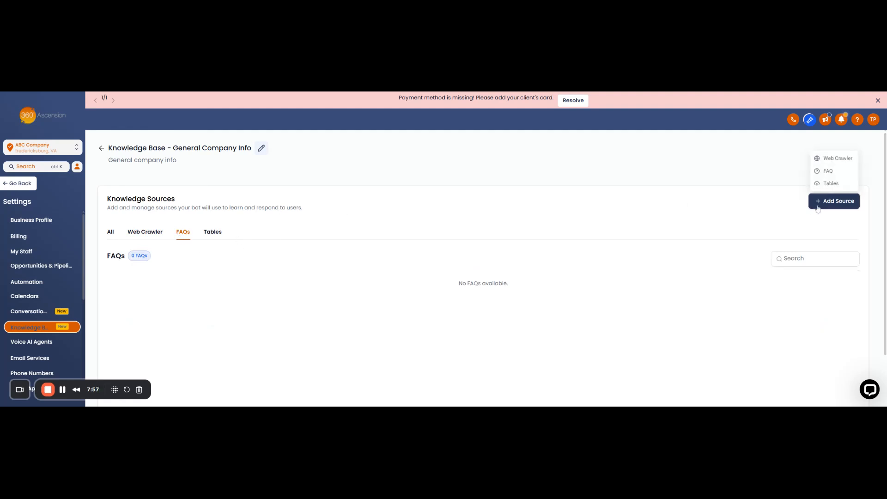
pyautogui.click(827, 170)
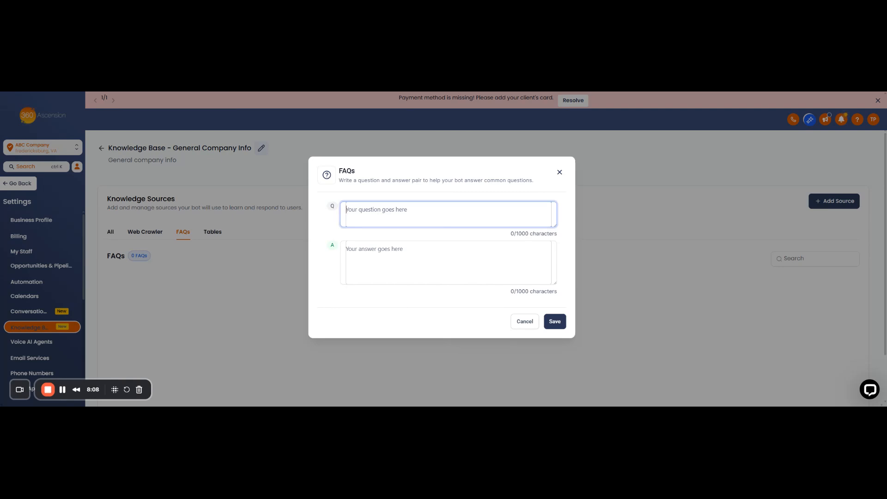
pyautogui.write('What')
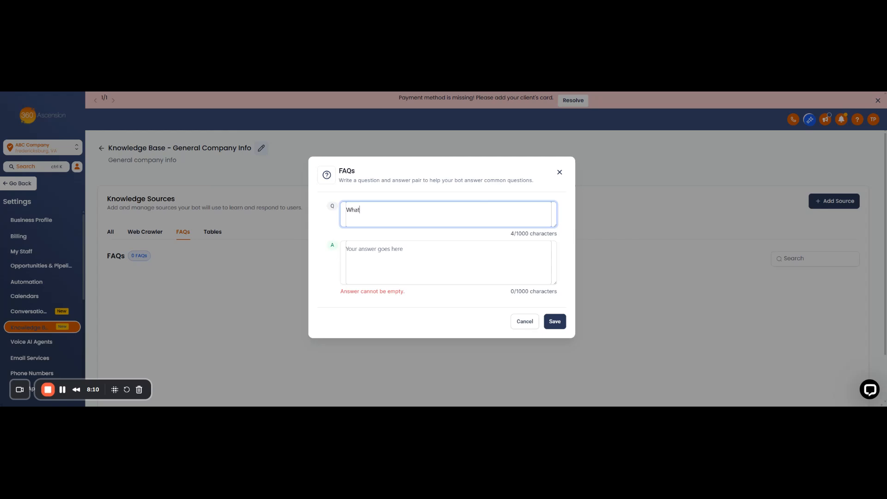
pyautogui.press('BackSpace')
pyautogui.press('BackSpace')
pyautogui.press('BackSpace')
pyautogui.press('BackSpace')
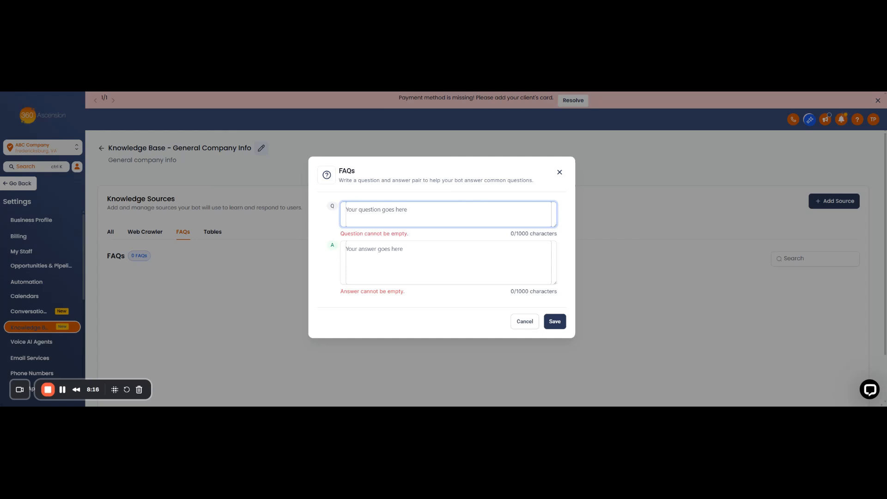
pyautogui.write('W')
pyautogui.press('BackSpace')
pyautogui.write('WHat')
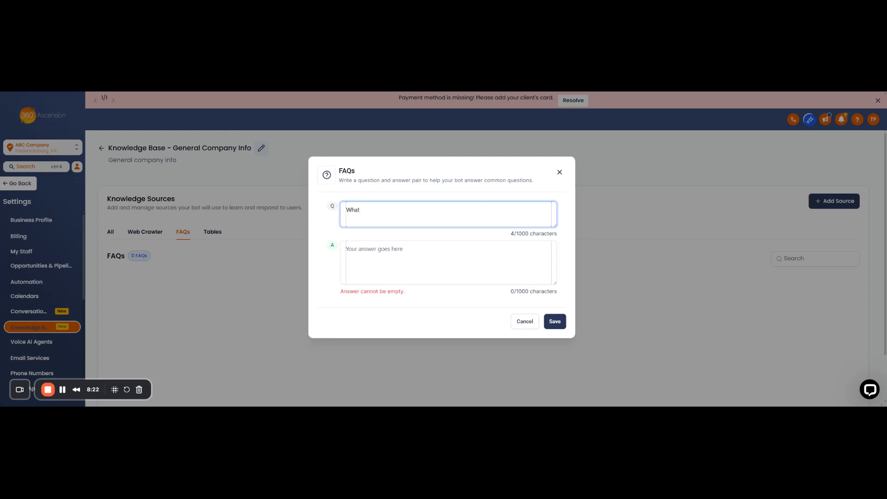
pyautogui.press('BackSpace')
pyautogui.press('BackSpace')
pyautogui.press('BackSpace')
pyautogui.press('BackSpace')
# Enter and save the FAQ "How do I log in after I have signed up?" with answer "You can log in by going by to app.360ascension.com"
pyautogui.write('How do I log in after I have signed up?')
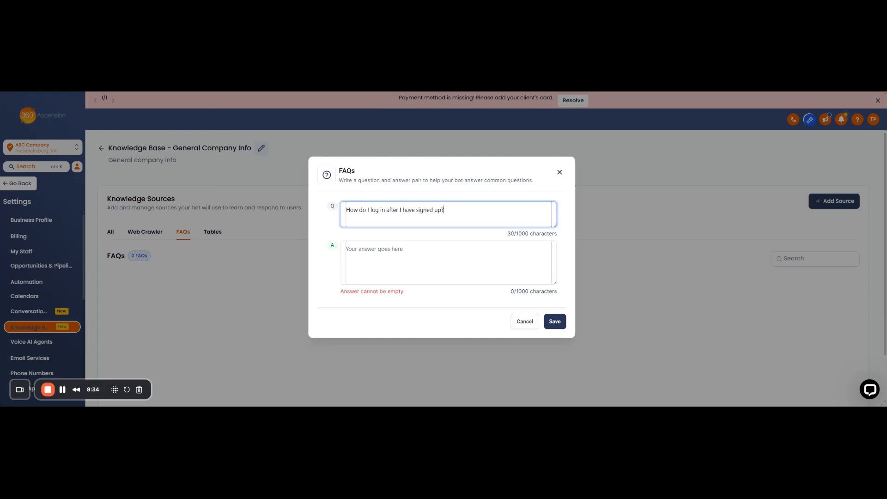
pyautogui.click(401, 244)
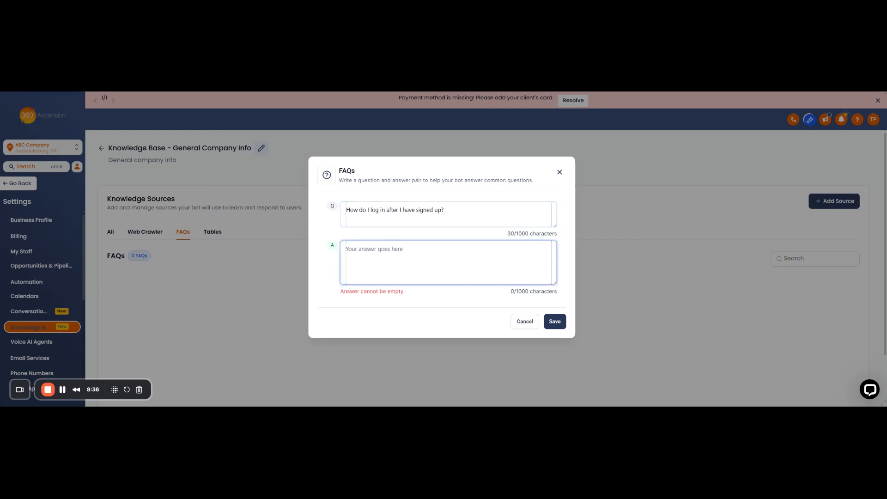
pyautogui.write('You can log ')
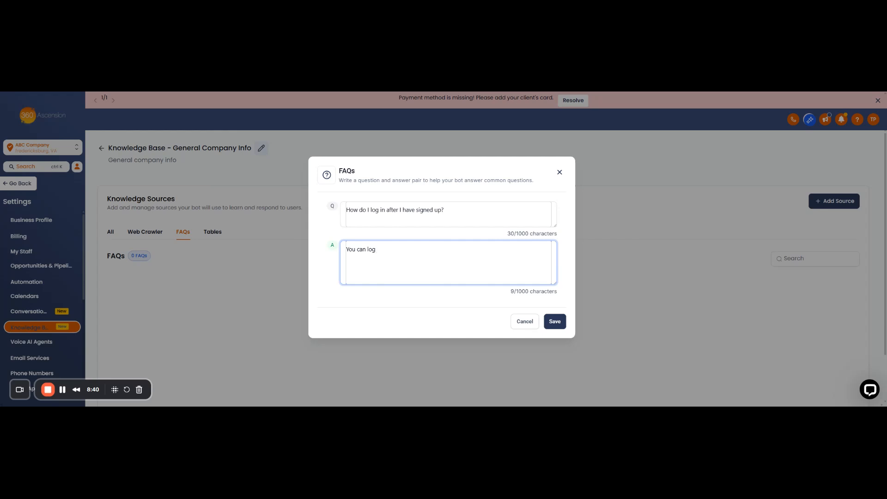
pyautogui.write('in ')
pyautogui.write('by going')
pyautogui.write(' by ')
pyautogui.write('going')
pyautogui.press('BackSpace')
pyautogui.press('BackSpace')
pyautogui.press('BackSpace')
pyautogui.press('BackSpace')
pyautogui.press('BackSpace')
pyautogui.press('BackSpace')
pyautogui.write('to app.360 ascen')
pyautogui.press('BackSpace')
pyautogui.press('BackSpace')
pyautogui.press('BackSpace')
pyautogui.press('BackSpace')
pyautogui.press('BackSpace')
pyautogui.write('ascension.com')
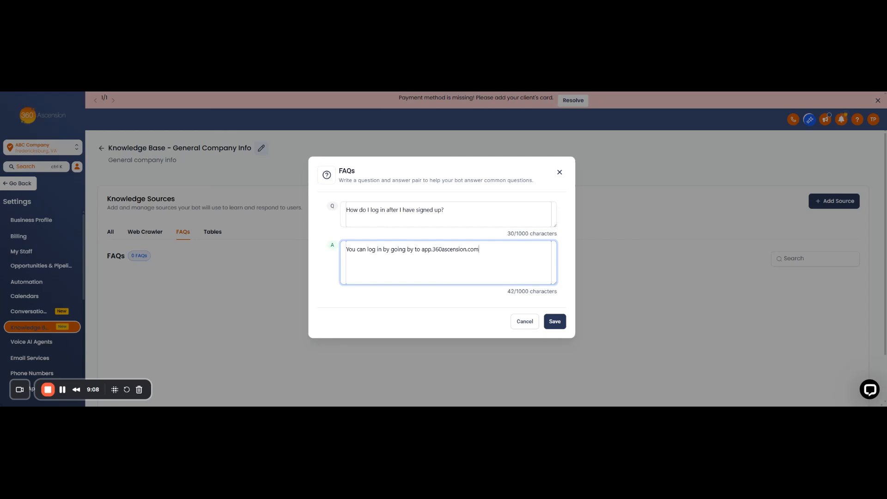
pyautogui.click(555, 321)
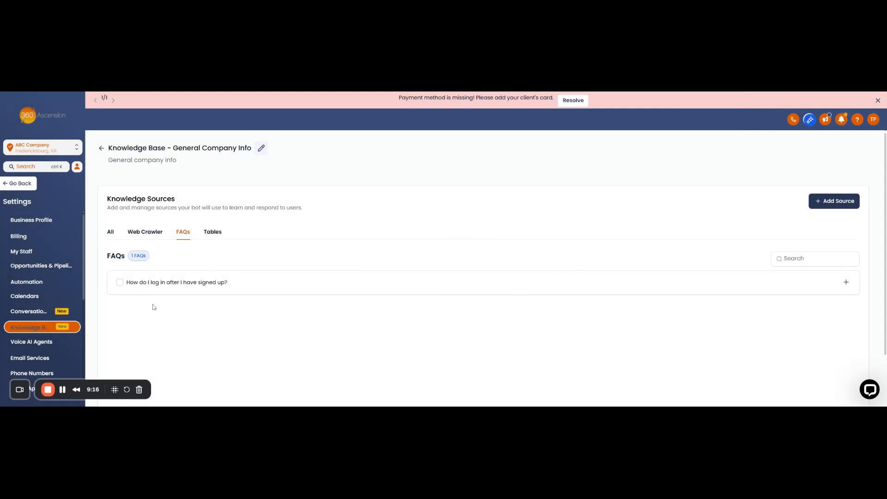
# Expand the login FAQ to review its question and answer, and check the delete option by selecting and deselecting the entry
pyautogui.click(846, 284)
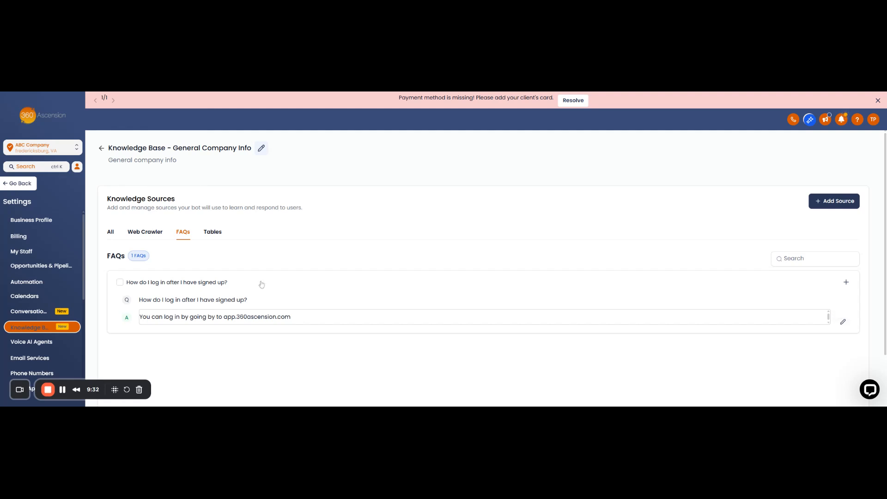
pyautogui.click(119, 282)
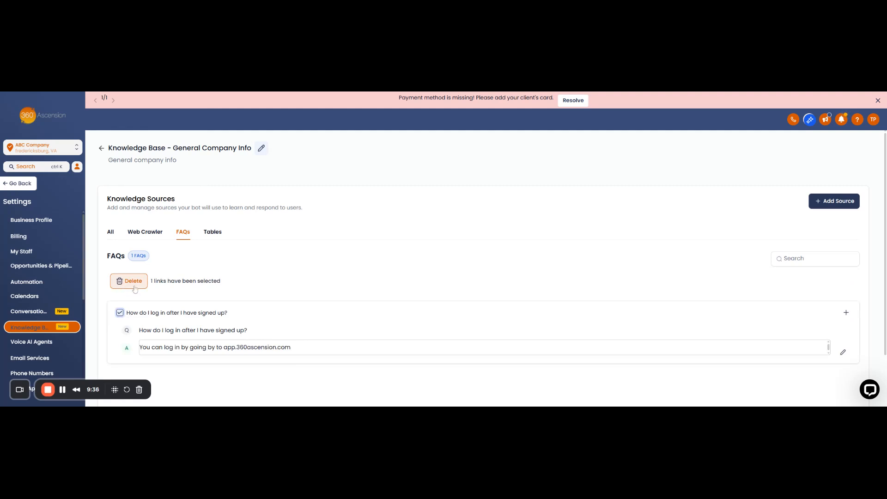
pyautogui.click(120, 312)
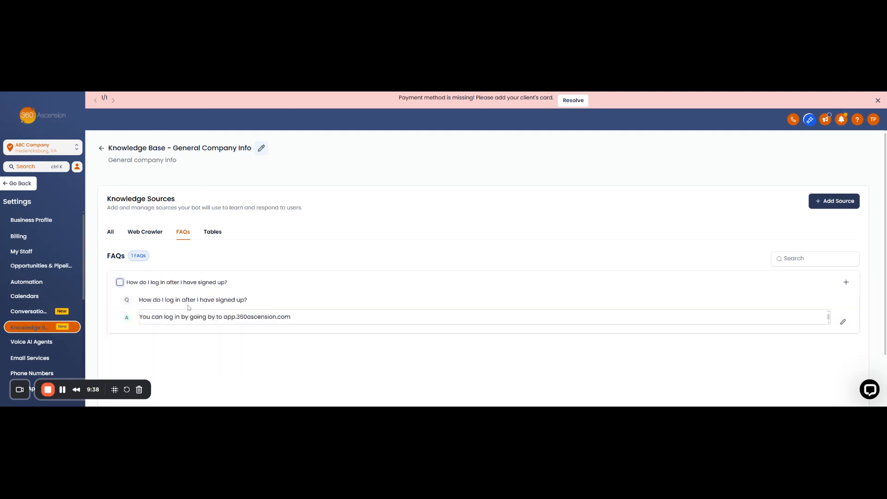
pyautogui.scroll(-2, 610, 348)
pyautogui.scroll(2, 603, 346)
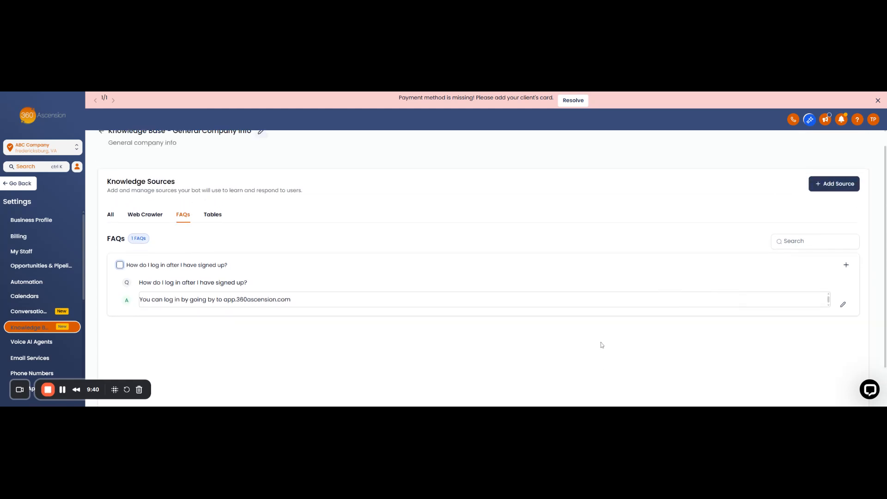